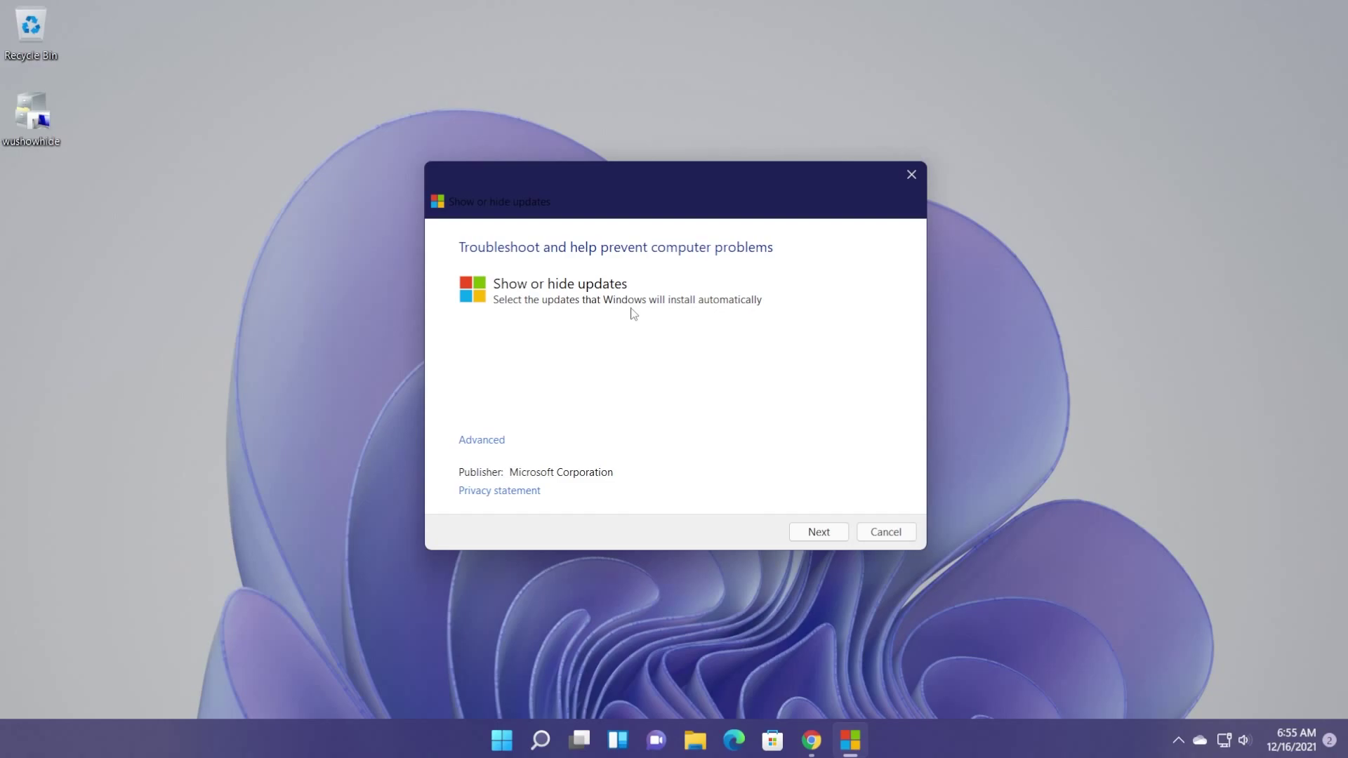
Advance past the welcome page to the hide-or-show updates choice.
{"action": "left_click", "coordinate": [818, 535]}
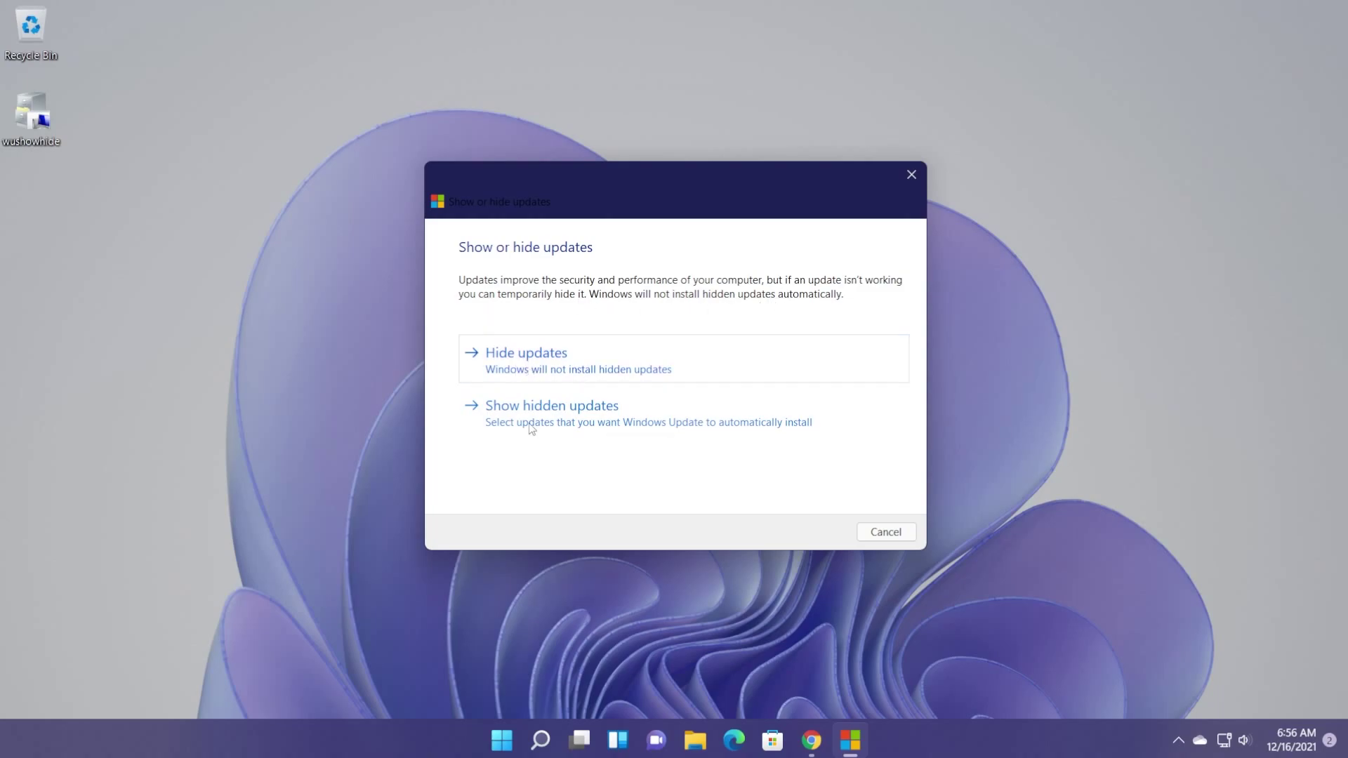
Hide the 2021-10 Update for Windows SV Version 21H2 (KB4023057) so it won't install.
{"action": "left_click", "coordinate": [530, 368]}
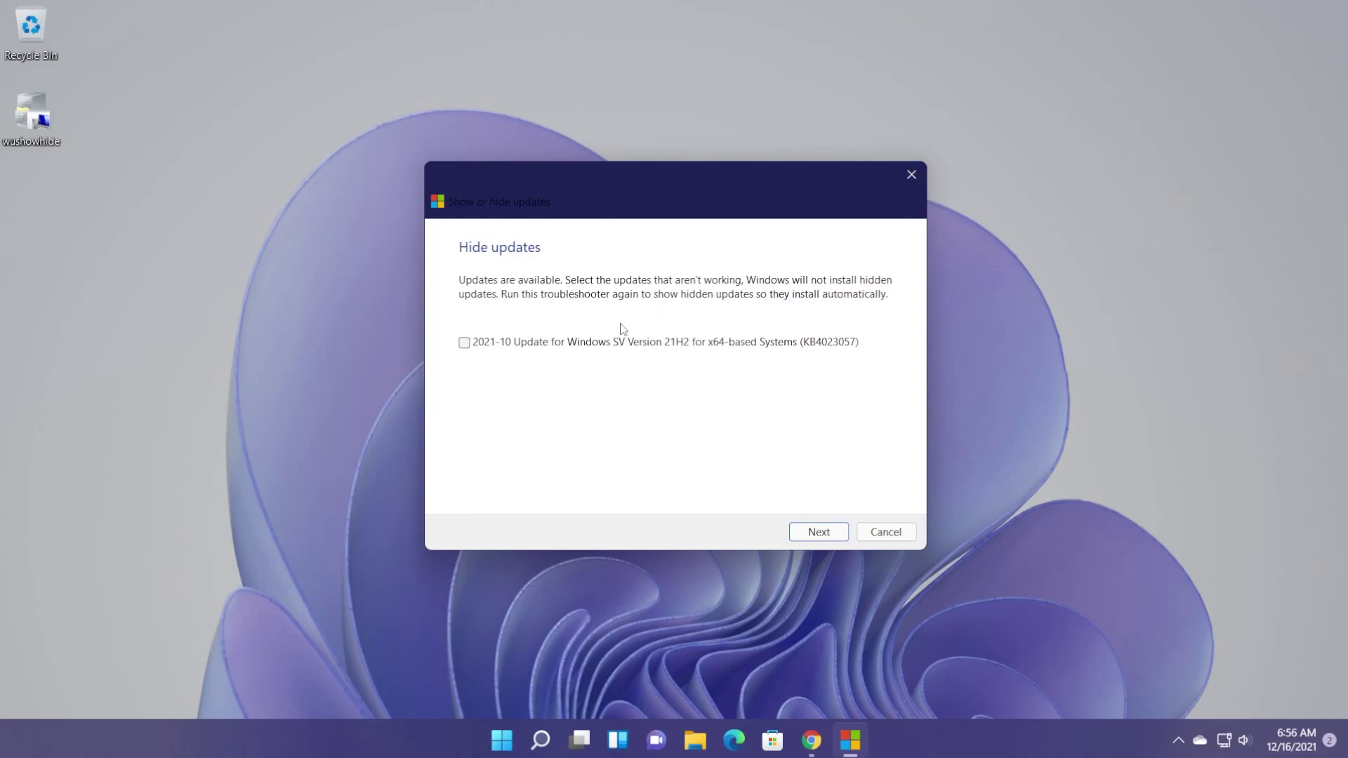
{"action": "left_click", "coordinate": [594, 348]}
{"action": "left_click", "coordinate": [815, 531]}
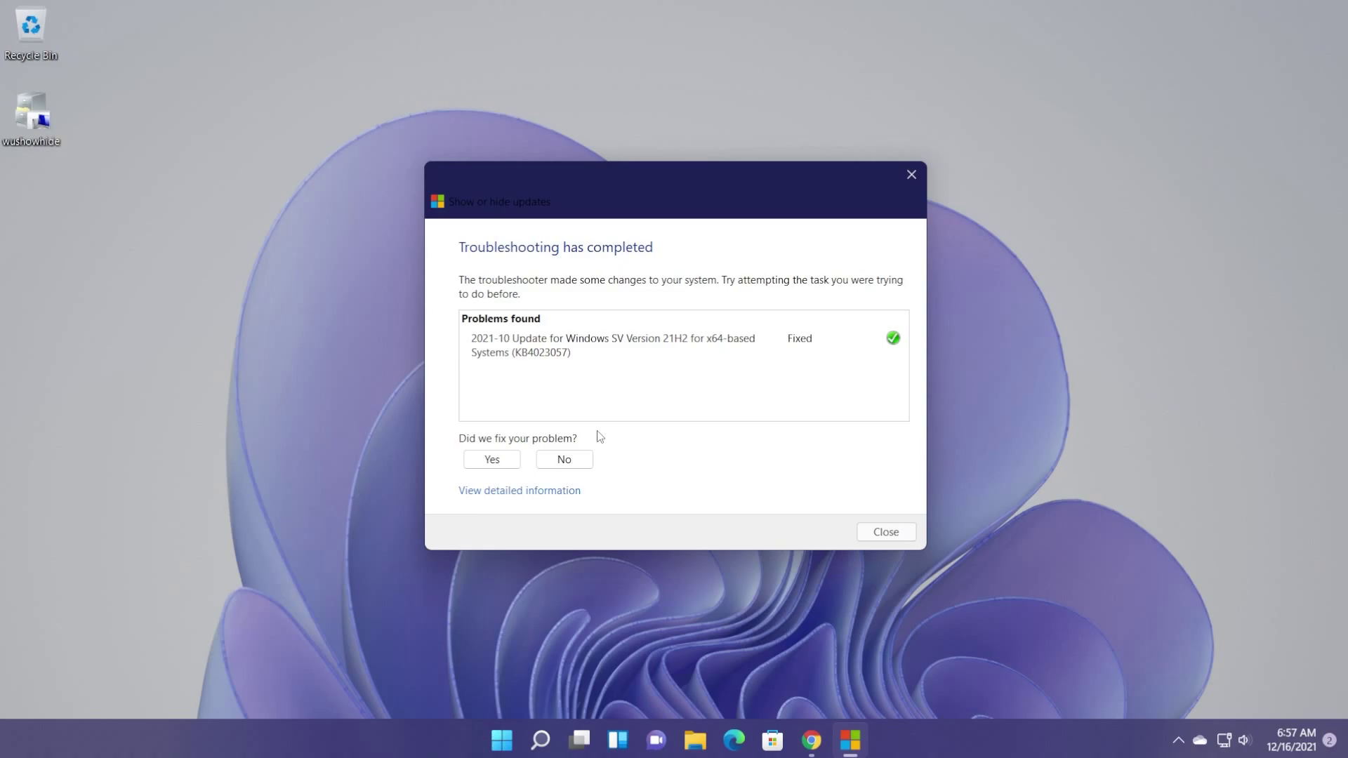
Close the finished troubleshooter and relaunch wushowhide to its hide-or-show choice page.
{"action": "left_click", "coordinate": [886, 532]}
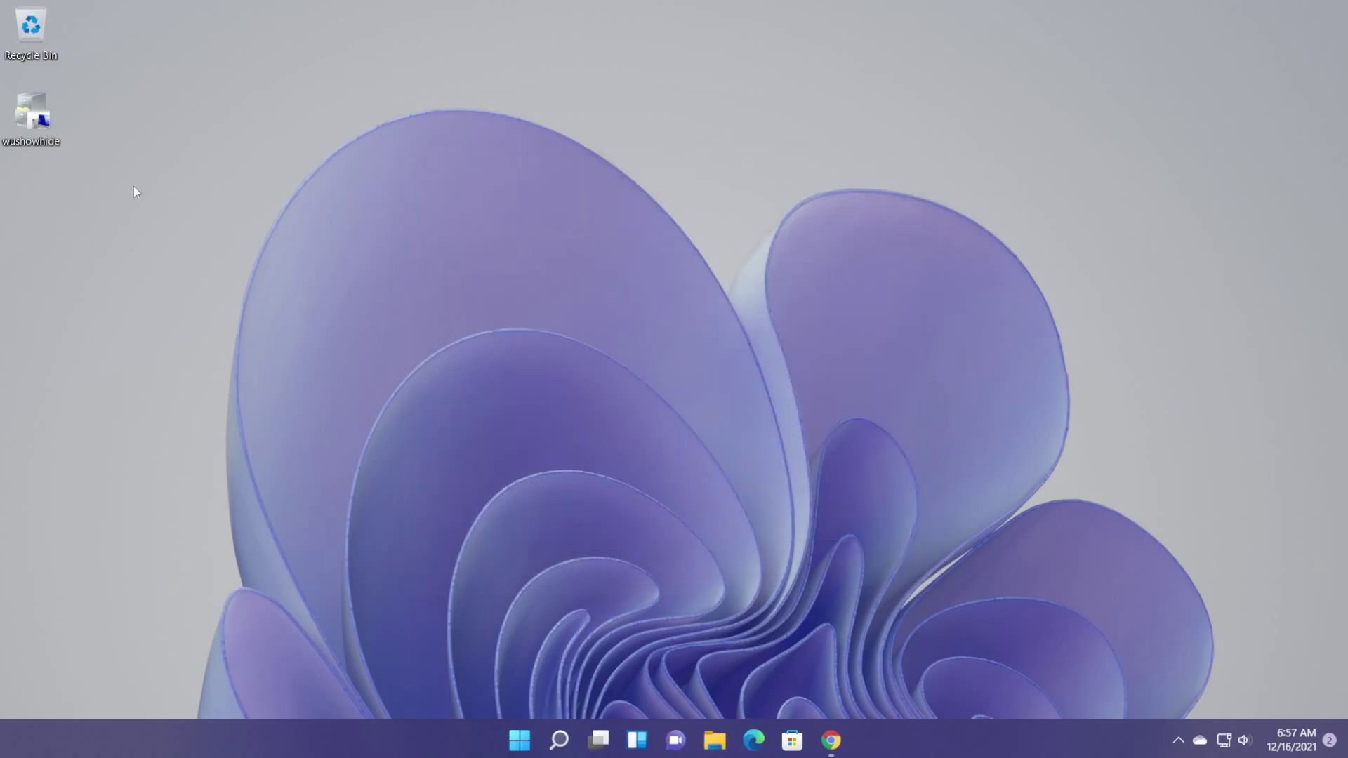
{"action": "double_click", "coordinate": [30, 128]}
{"action": "key", "text": "Return"}
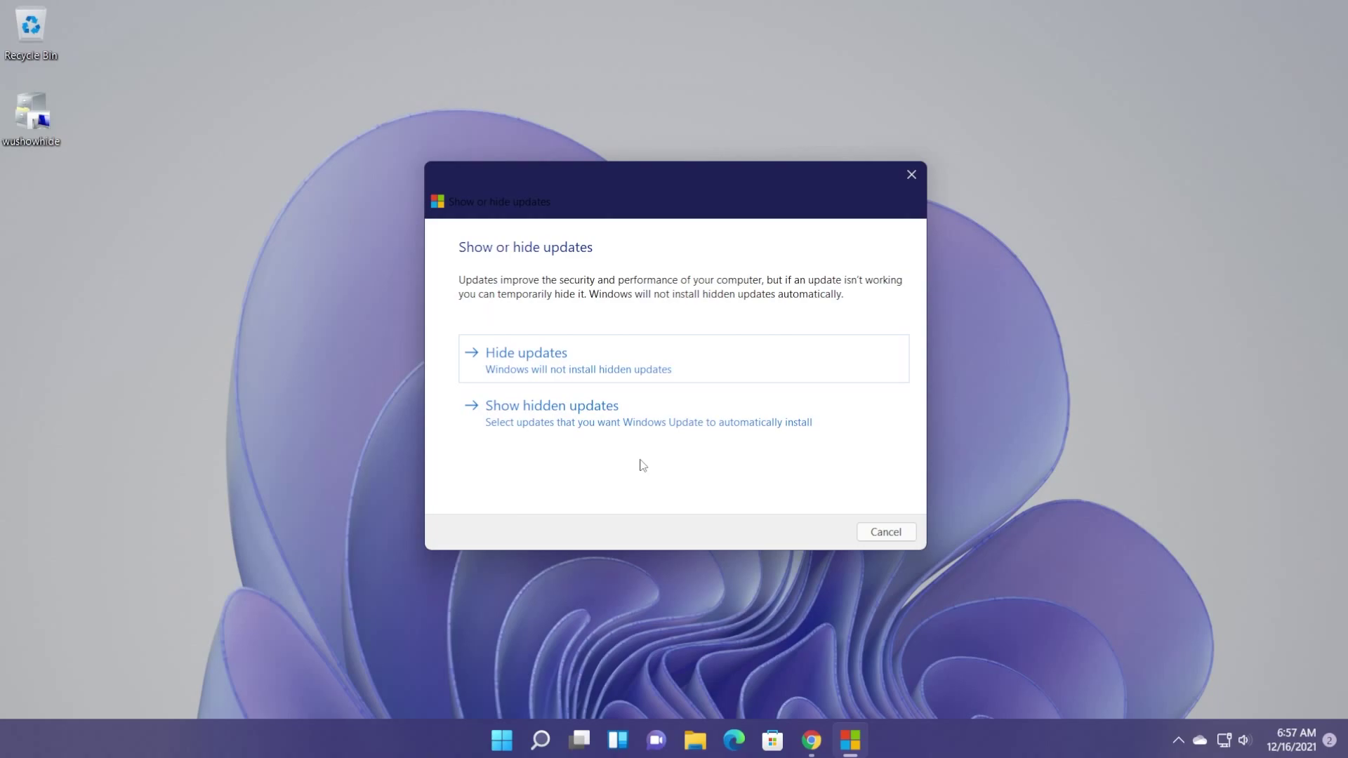
Unhide KB4023057 through Show hidden updates, then close the troubleshooter.
{"action": "left_click", "coordinate": [568, 416]}
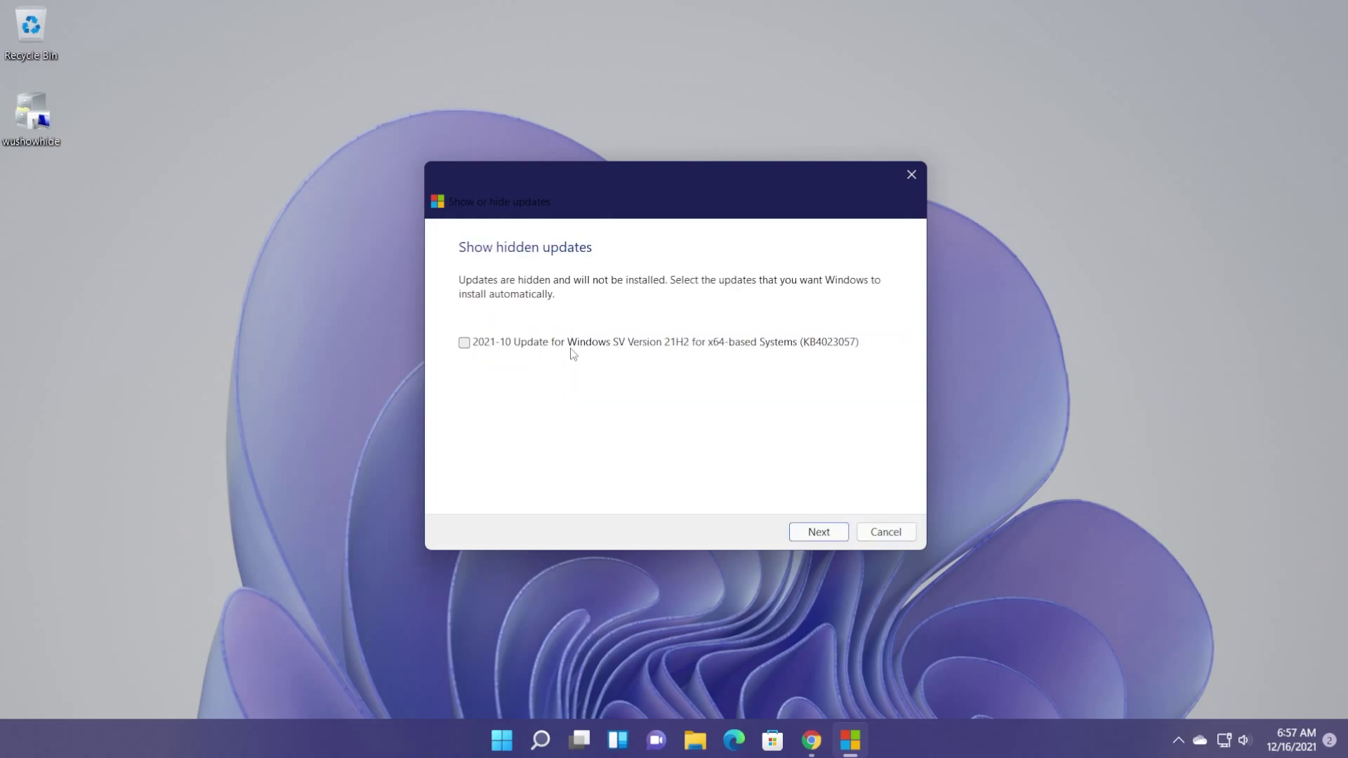
{"action": "left_click", "coordinate": [487, 344]}
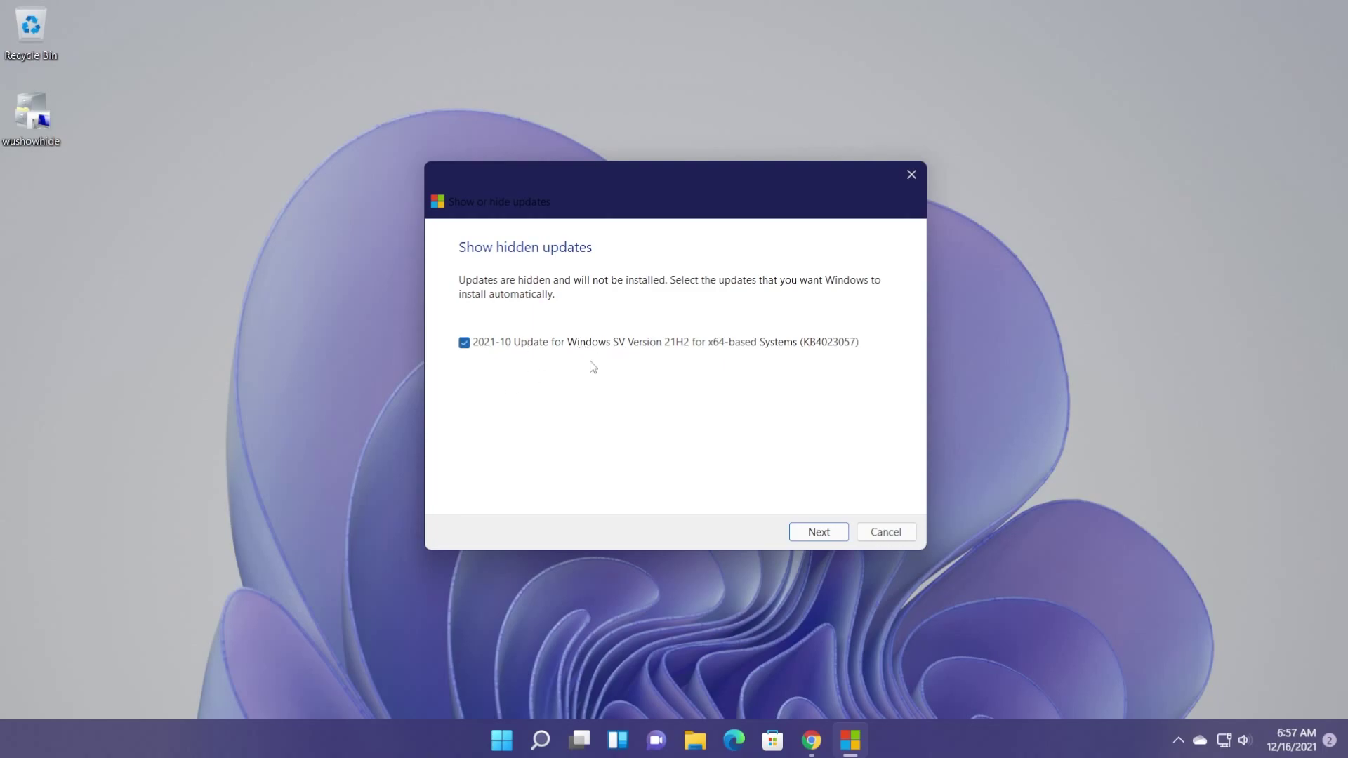
{"action": "left_click", "coordinate": [811, 538]}
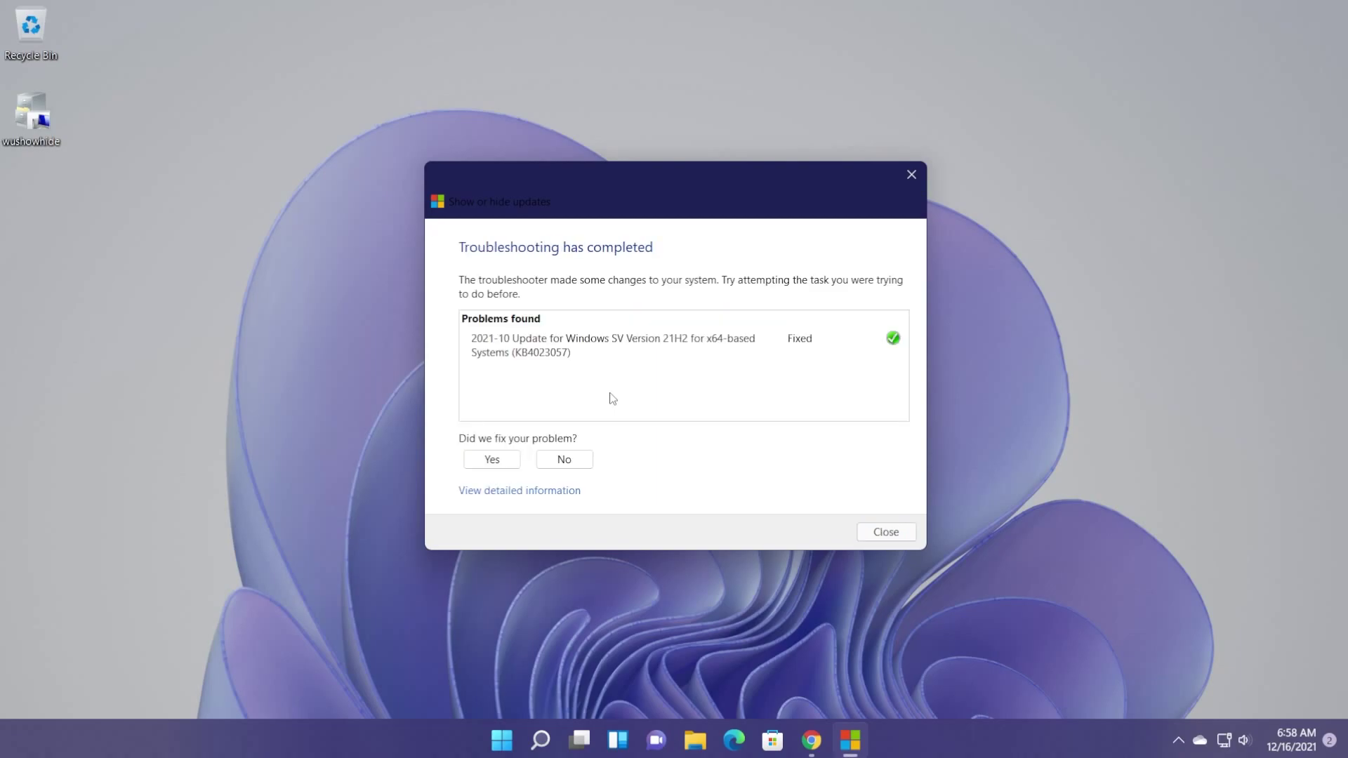
{"action": "left_click", "coordinate": [885, 532]}
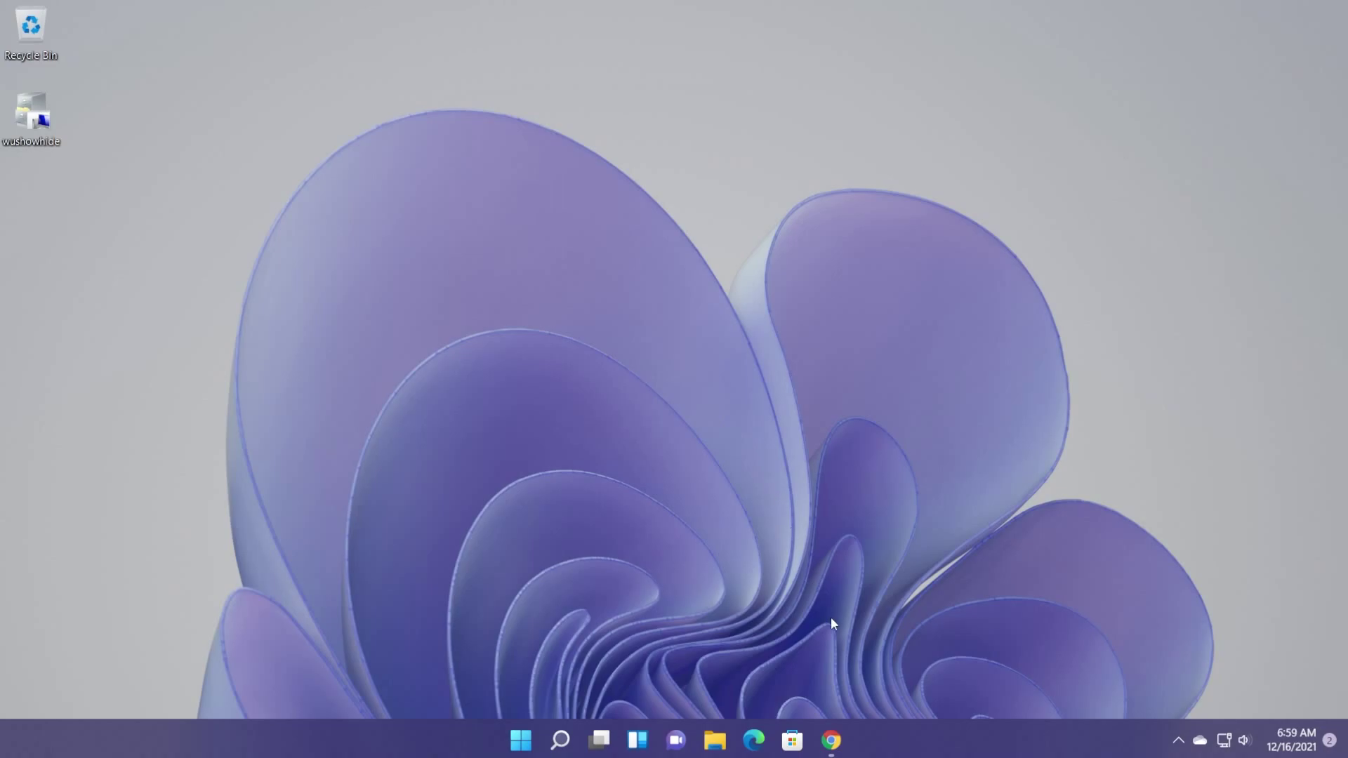
Download Reset_Reregister_Windows_Update_Components.bat from the tenforums Reset Windows Update tutorial.
{"action": "left_click_drag", "start_coordinate": [101, 80], "coordinate": [32, 180]}
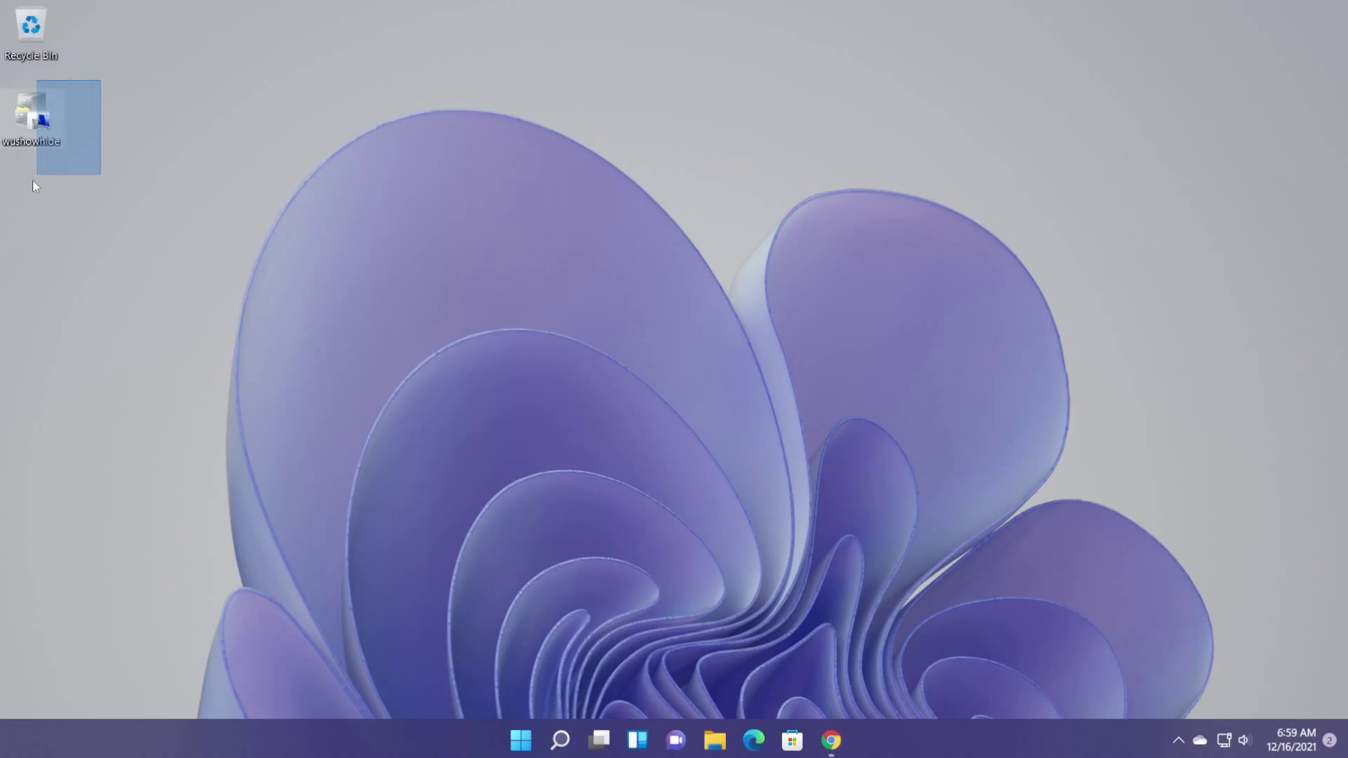
{"action": "left_click", "coordinate": [399, 362]}
{"action": "left_click", "coordinate": [831, 740]}
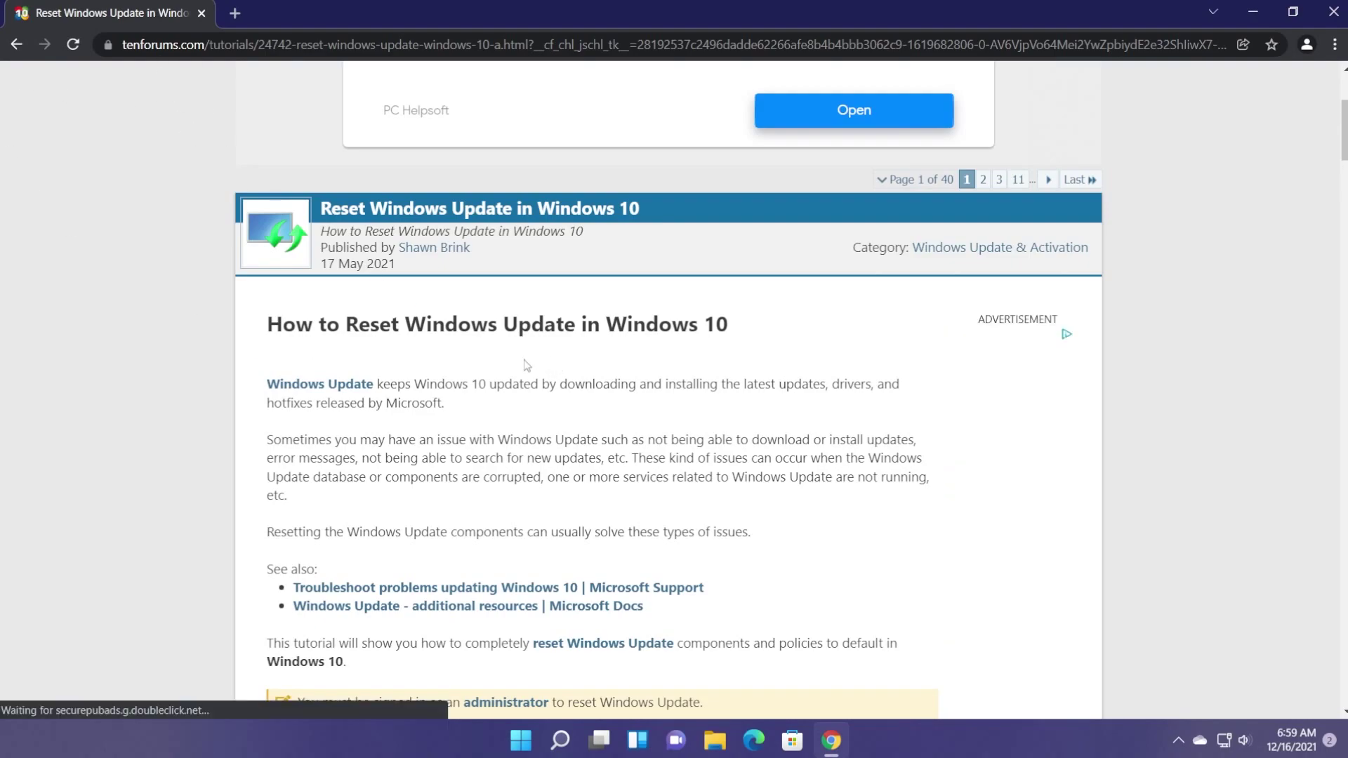
{"action": "scroll", "coordinate": [529, 361], "scroll_direction": "down", "scroll_amount": 2}
{"action": "scroll", "coordinate": [529, 361], "scroll_direction": "down", "scroll_amount": 5}
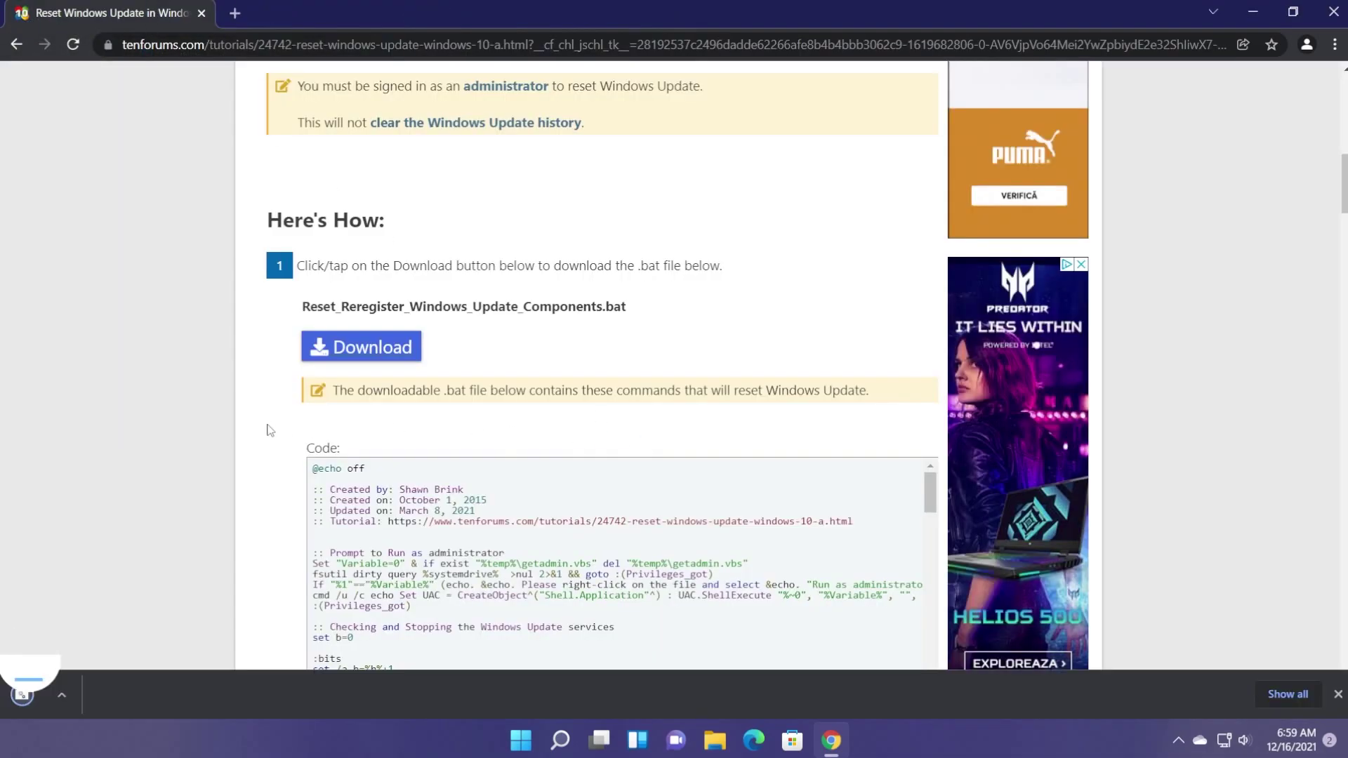
{"action": "scroll", "coordinate": [269, 430], "scroll_direction": "down", "scroll_amount": 2}
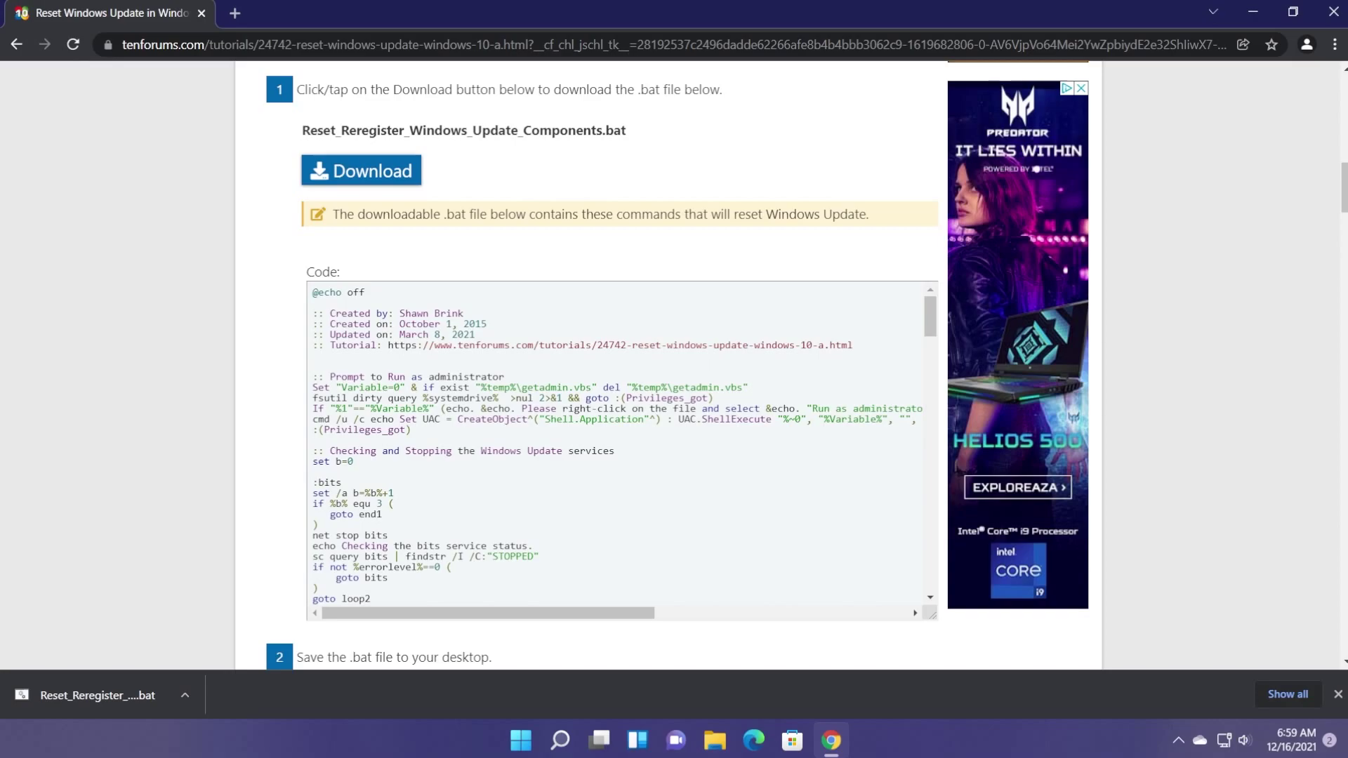
{"action": "left_click_drag", "start_coordinate": [931, 316], "coordinate": [931, 421]}
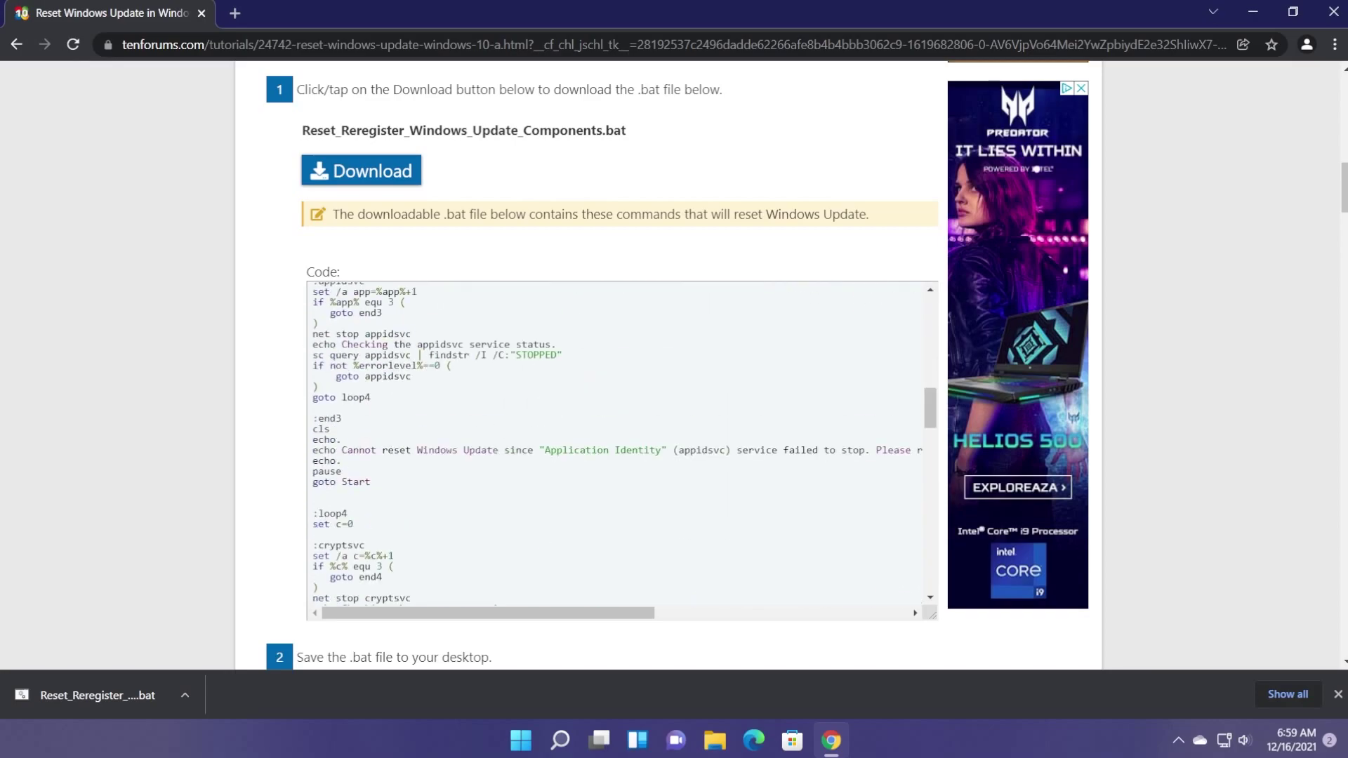
Run the reset .bat from the desktop as administrator and continue to restart.
{"action": "left_click", "coordinate": [1259, 21]}
{"action": "double_click", "coordinate": [12, 194]}
{"action": "right_click", "coordinate": [10, 190]}
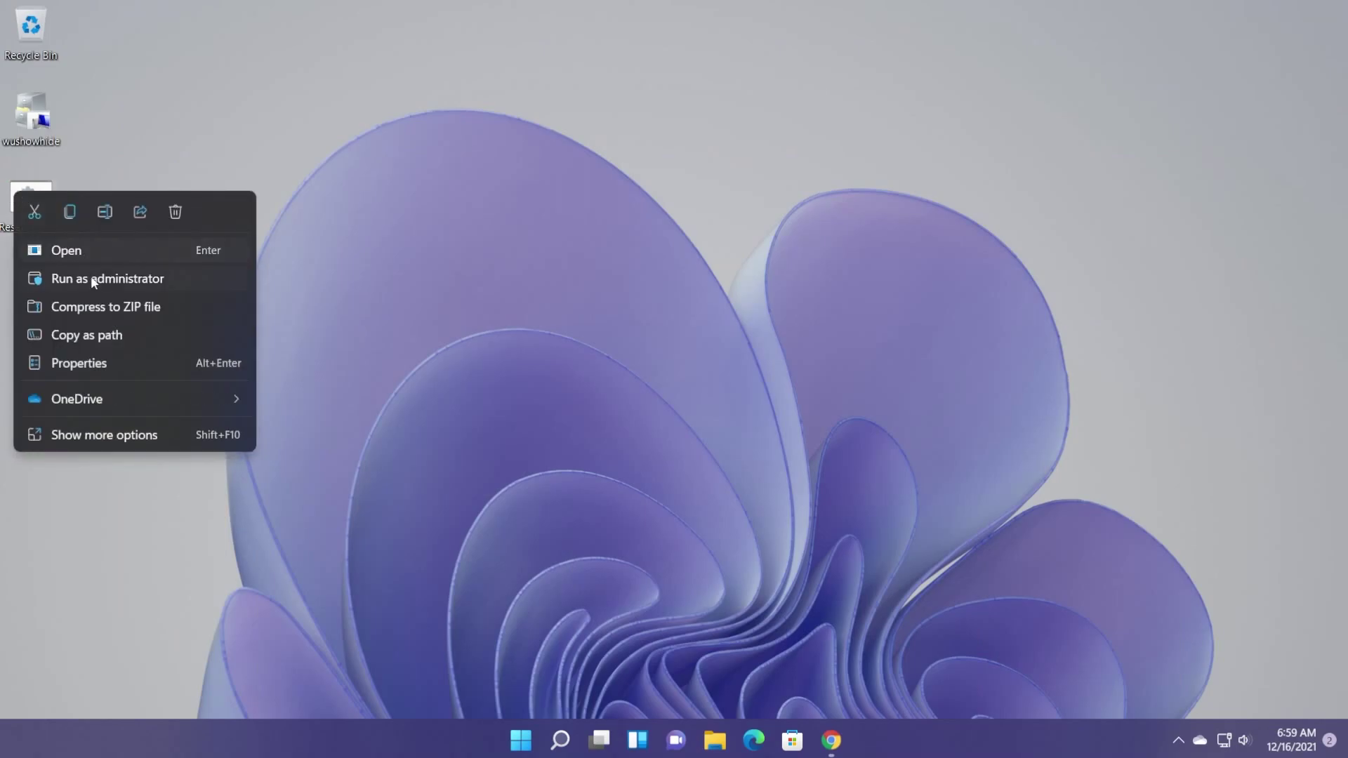
{"action": "left_click", "coordinate": [91, 276]}
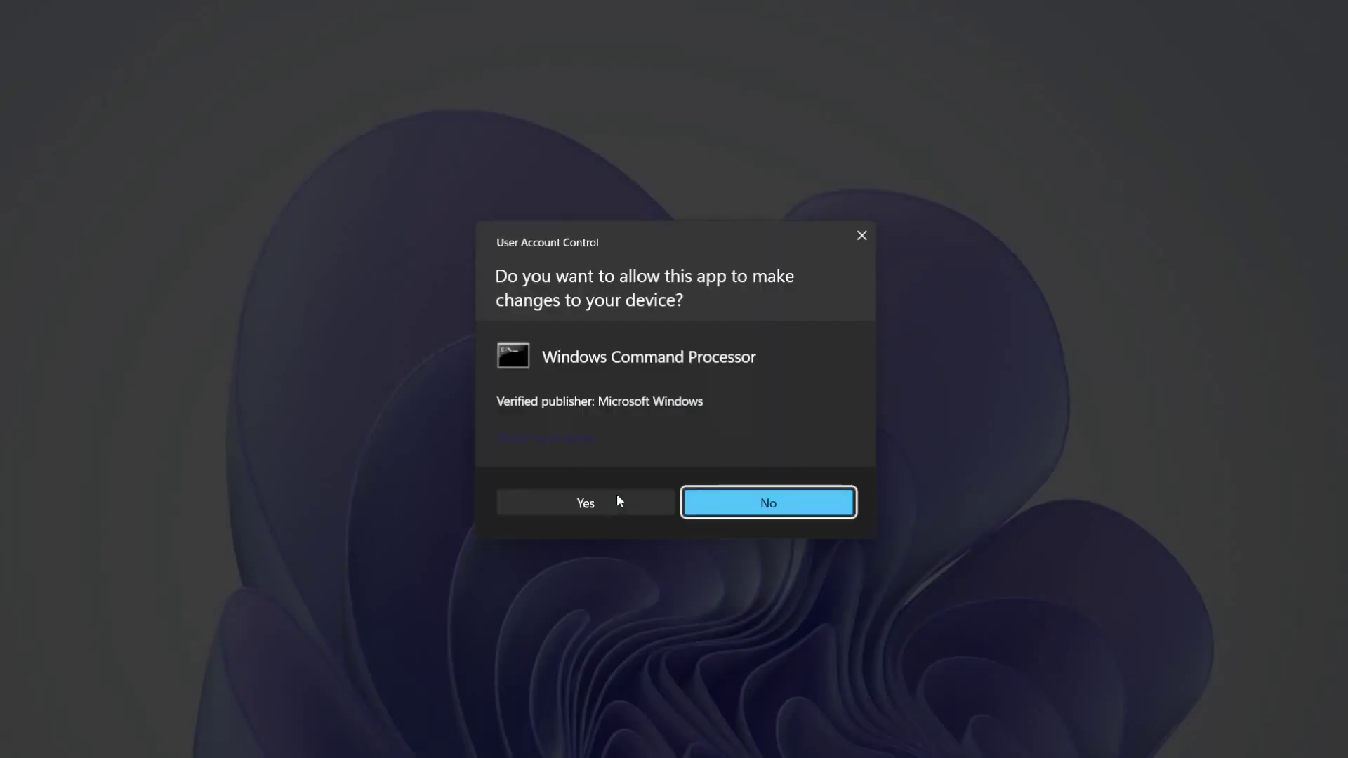
{"action": "key", "text": "Return"}
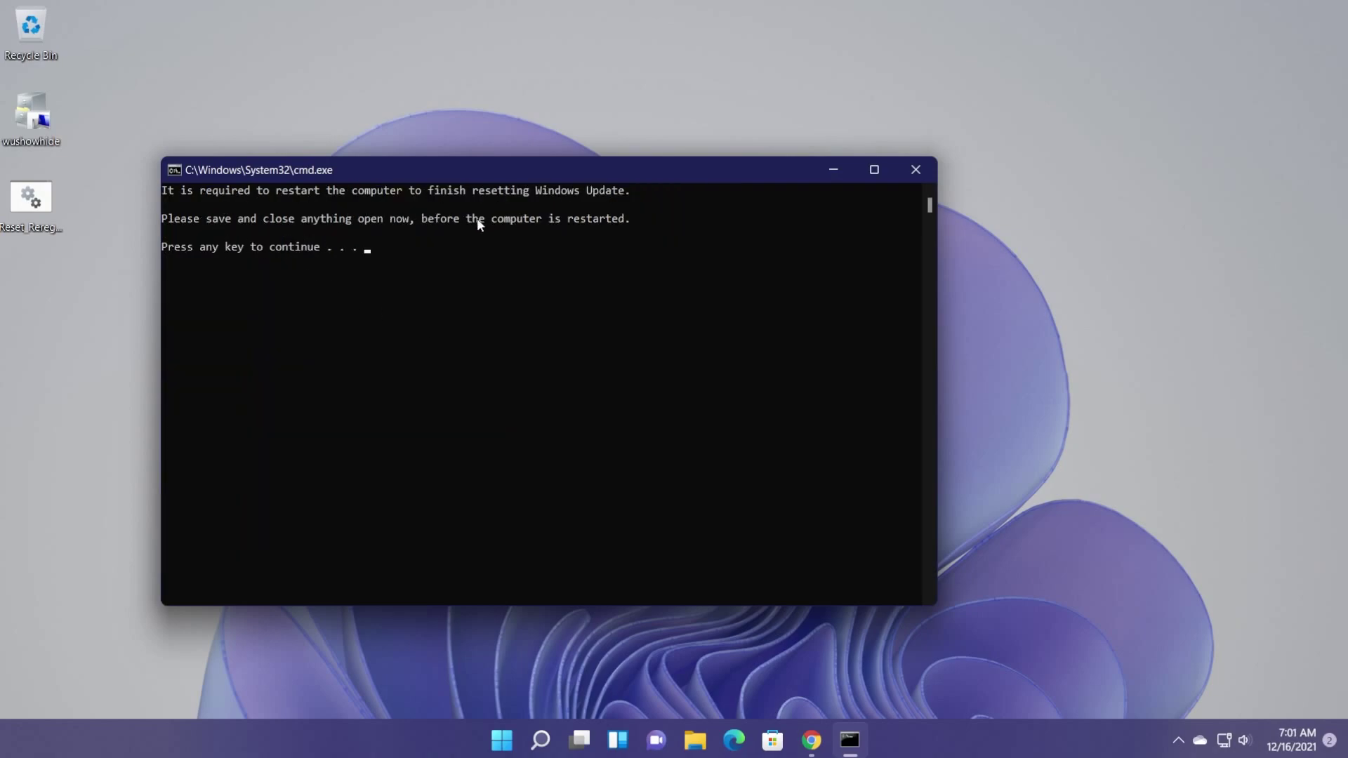
{"action": "left_click", "coordinate": [414, 333]}
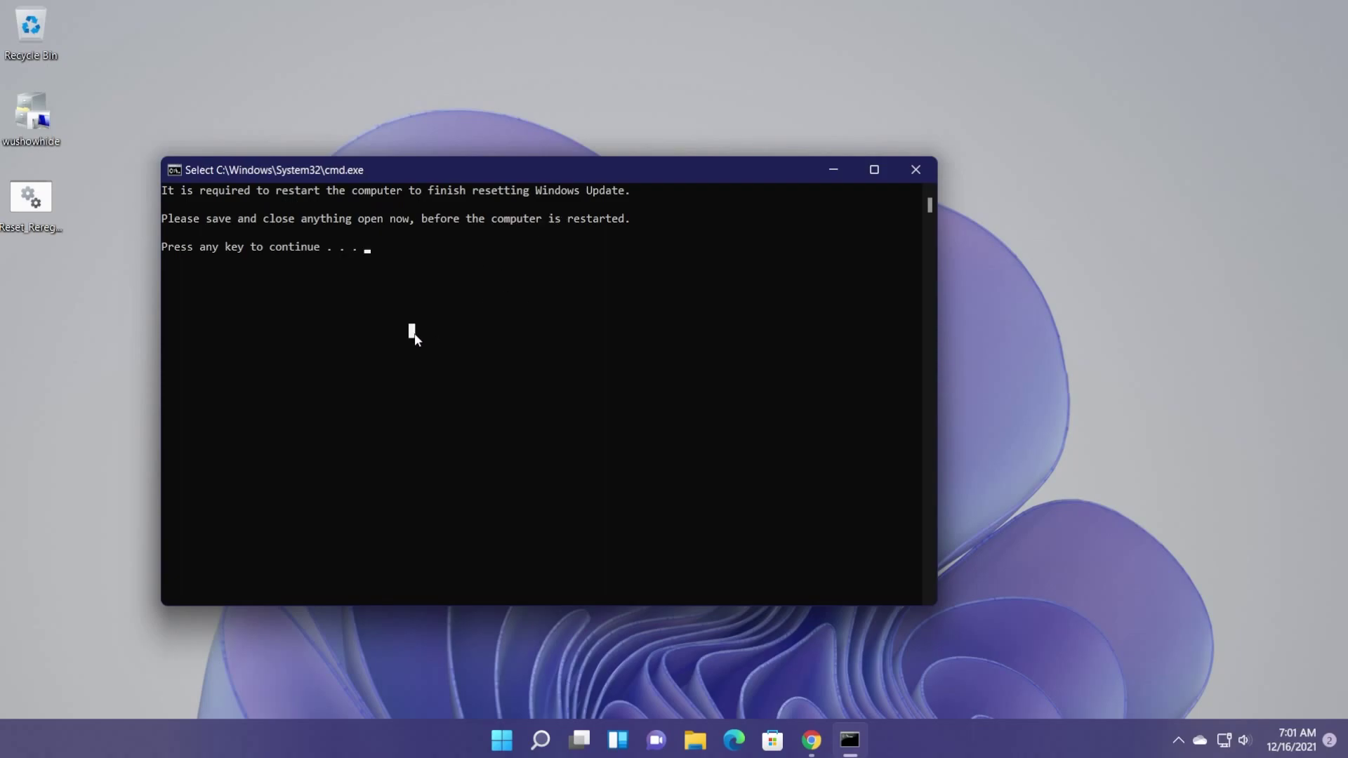
{"action": "key", "text": "Return"}
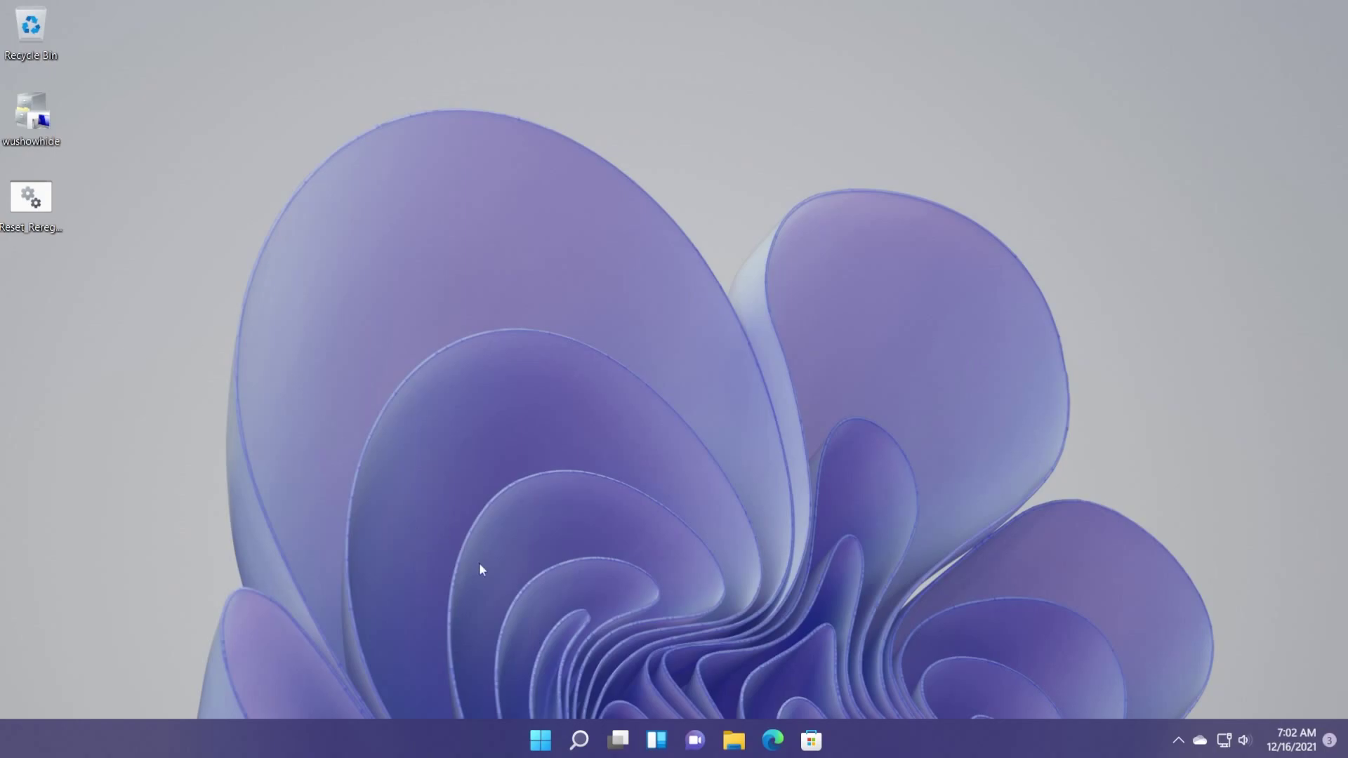
Open Settings from Search and check Windows Update until it reports You're up to date.
{"action": "left_click", "coordinate": [580, 740]}
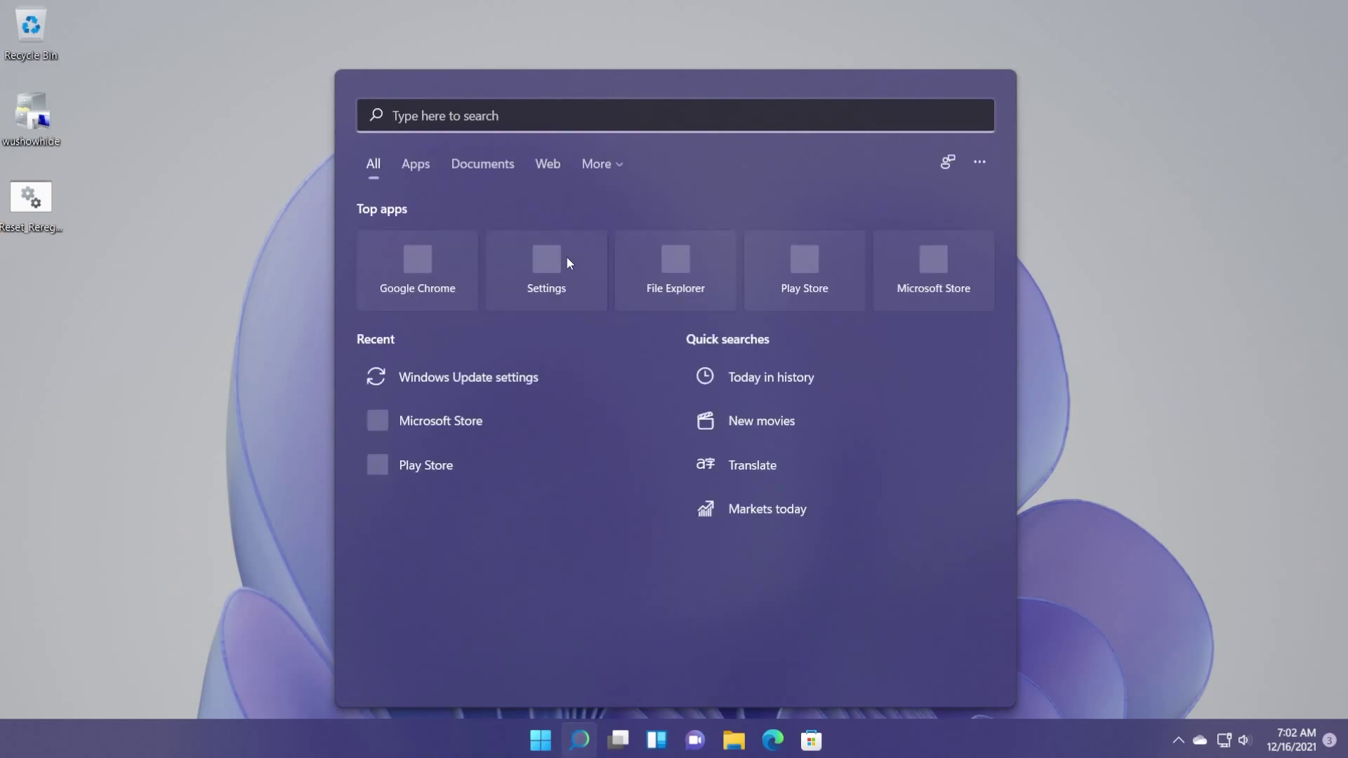
{"action": "left_click", "coordinate": [567, 258]}
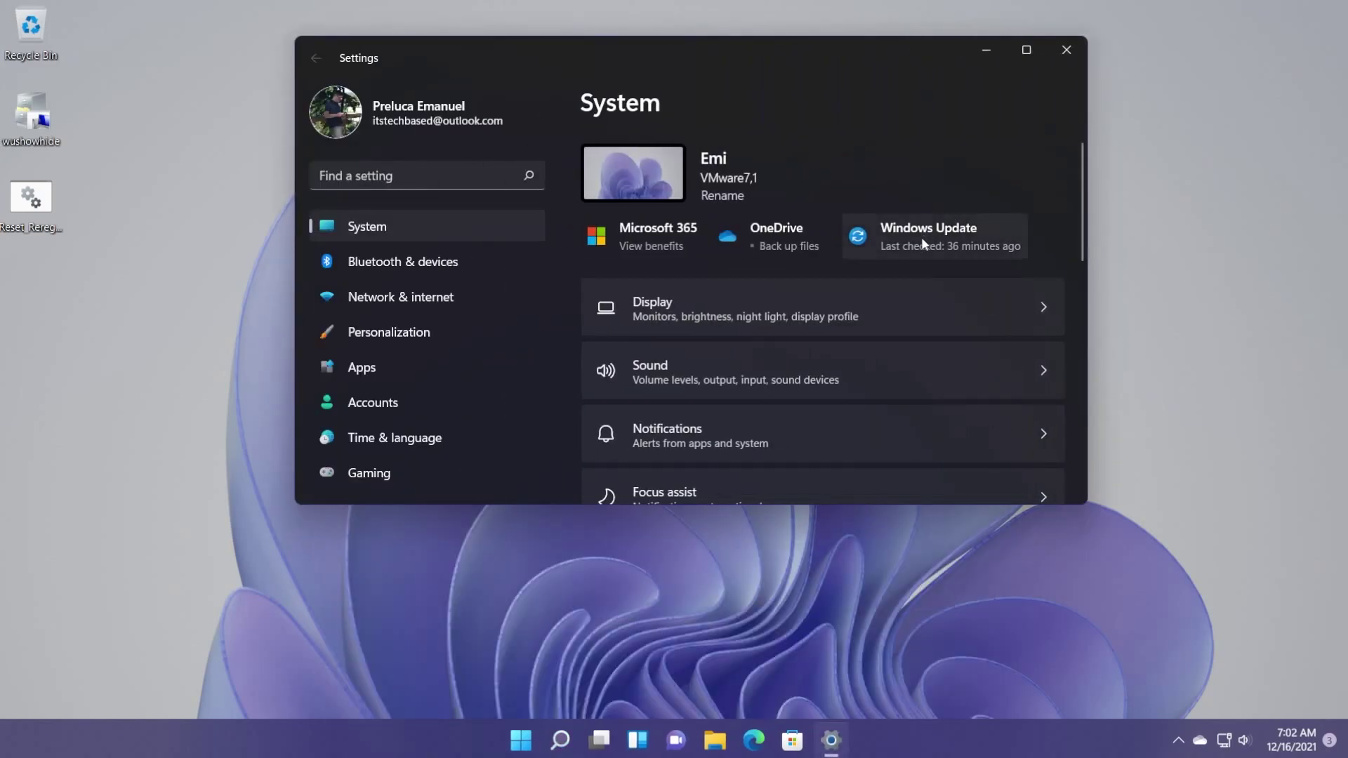
{"action": "left_click", "coordinate": [921, 237]}
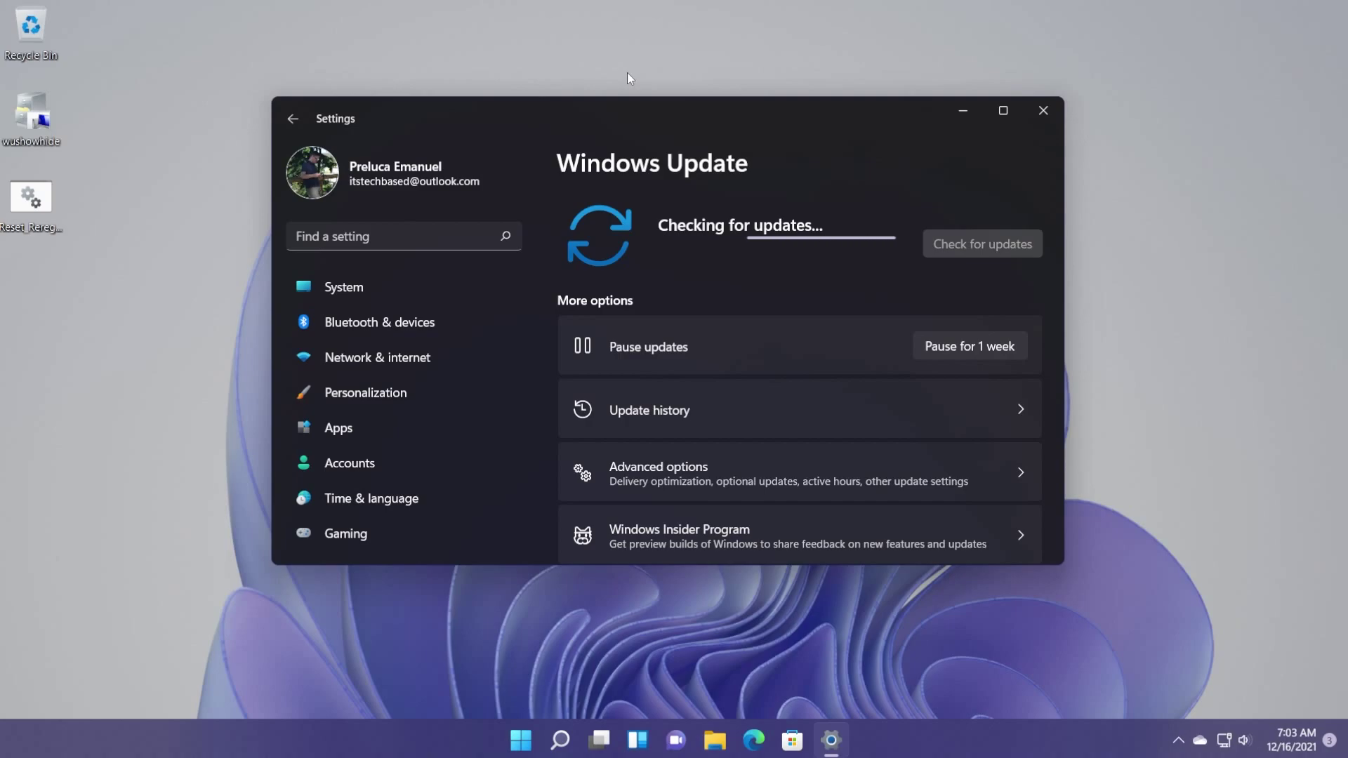
{"action": "left_click", "coordinate": [112, 129]}
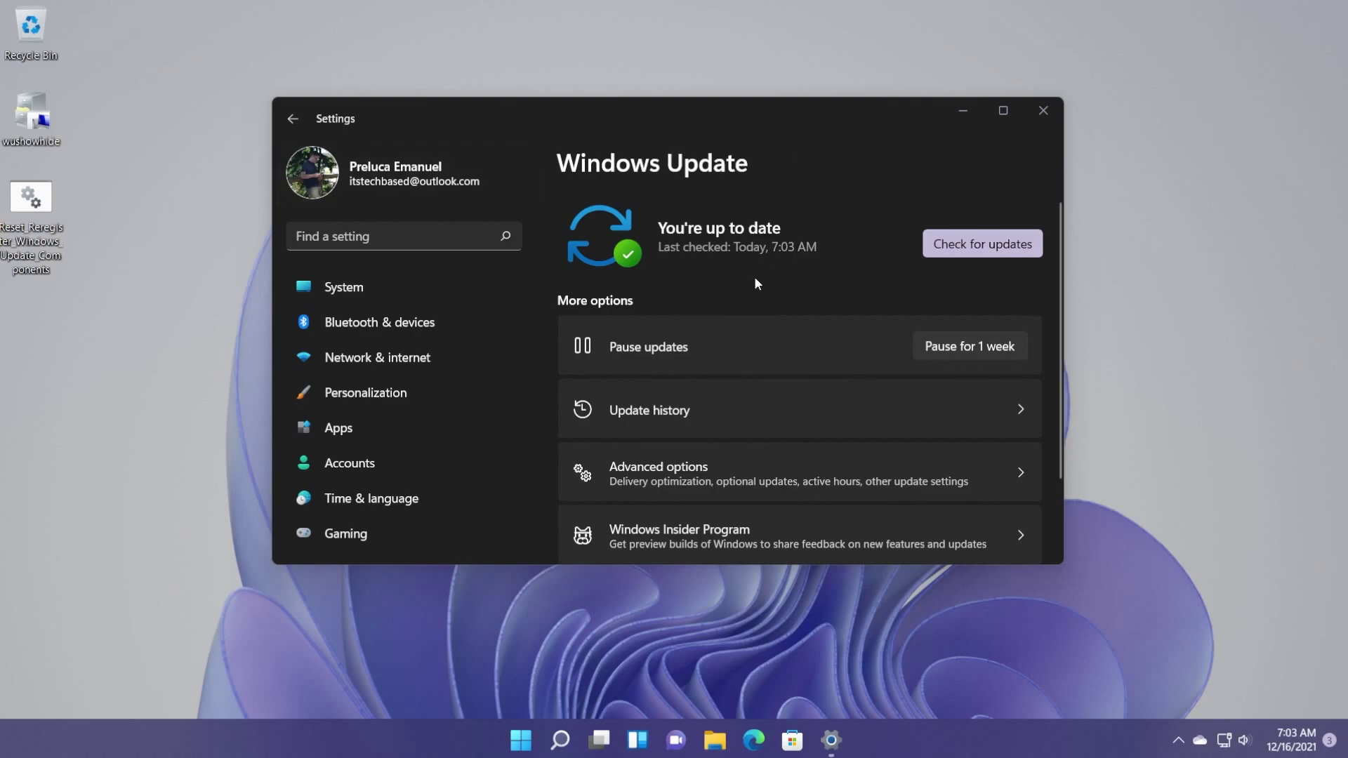
{"action": "key", "text": "alt+F4"}
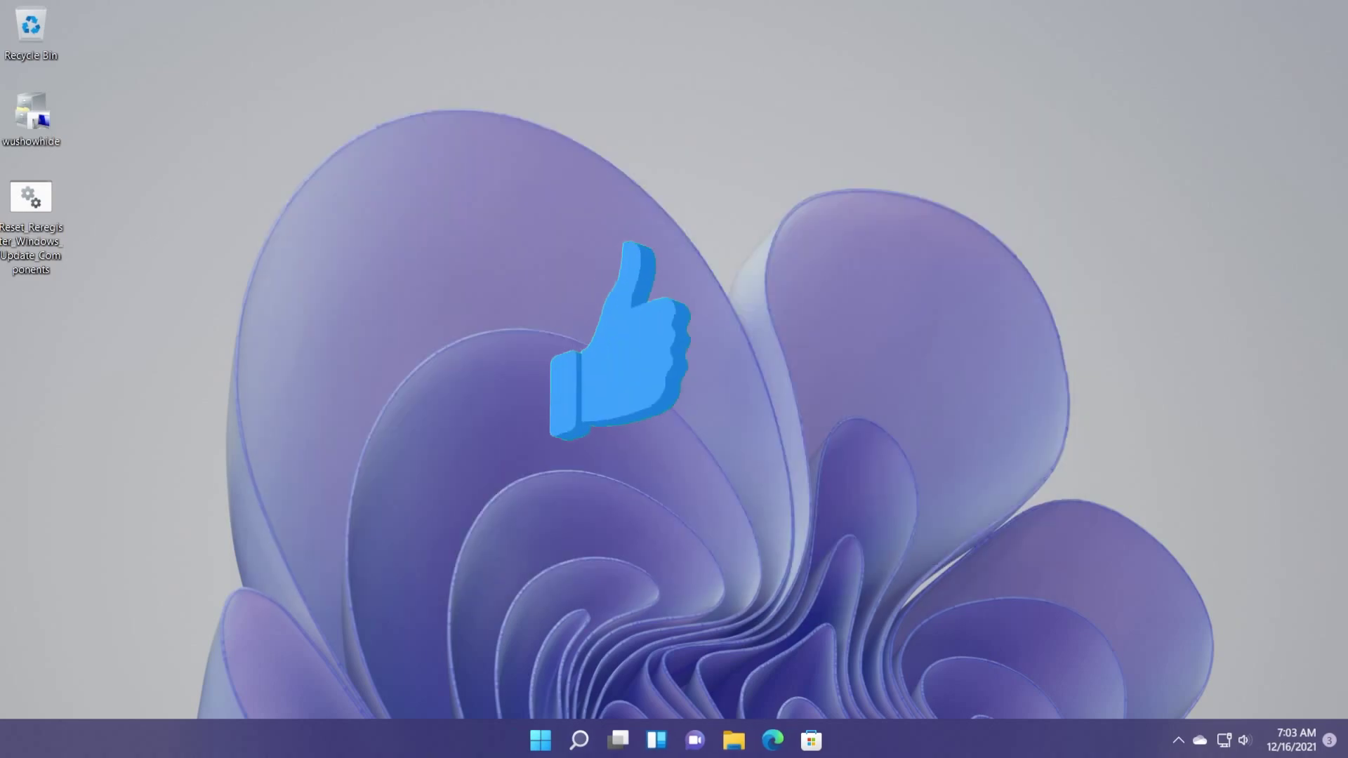